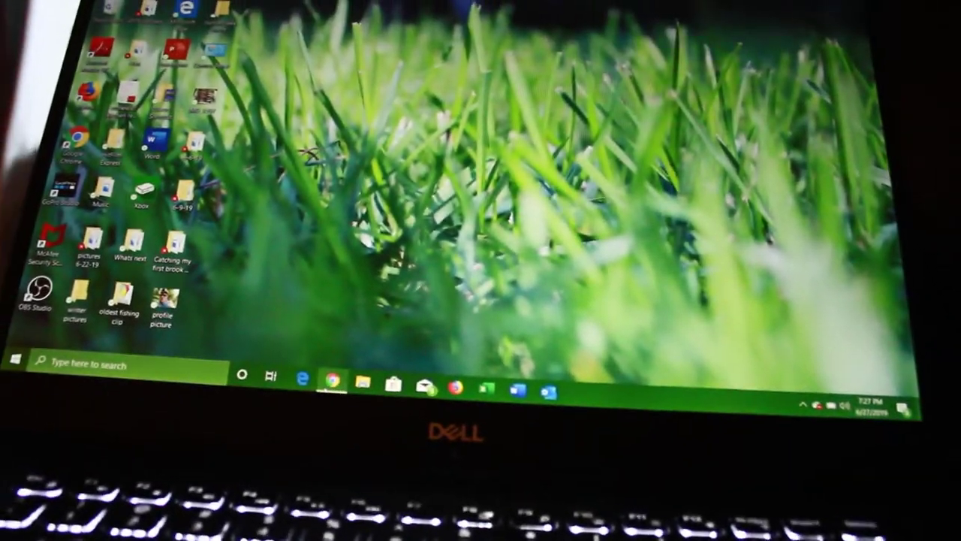
click(342, 394)
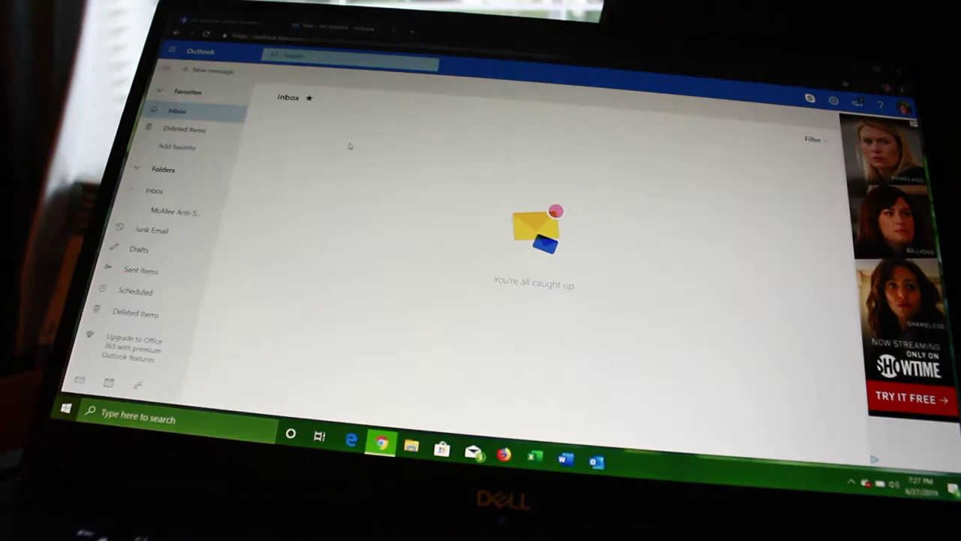